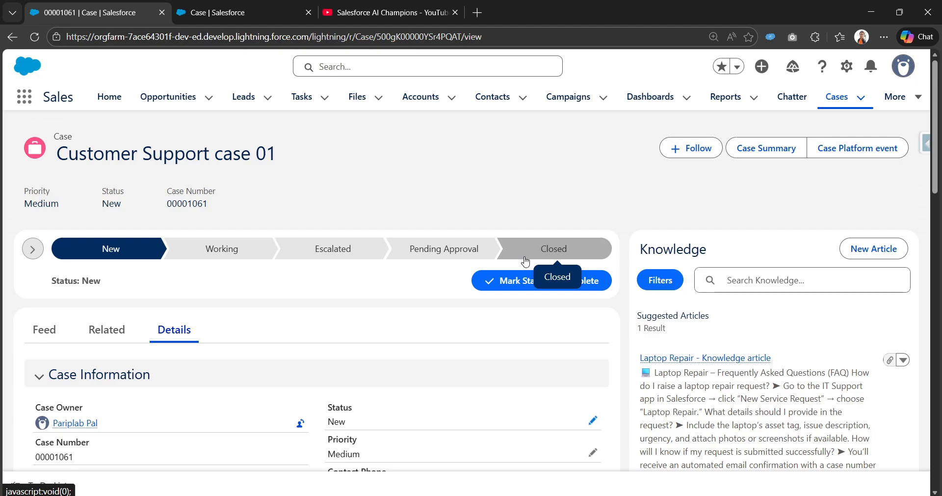
scroll(407, 302, down, 3)
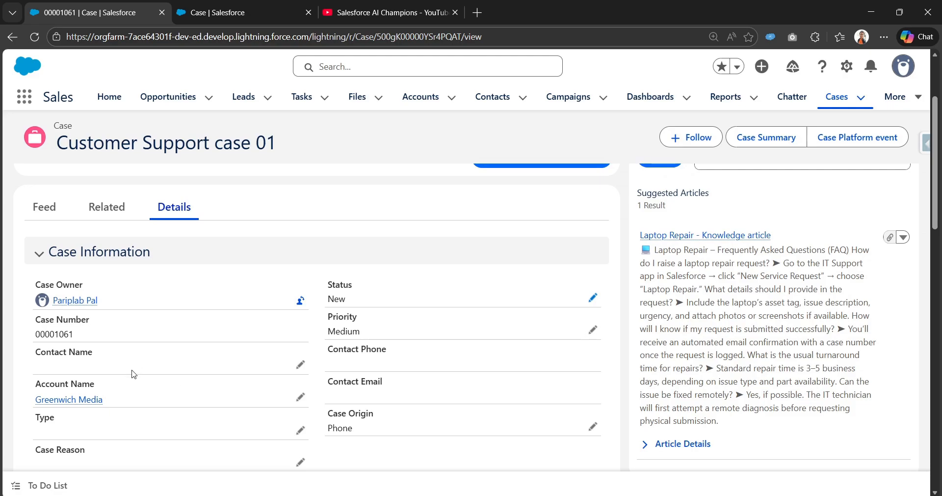
scroll(132, 375, down, 1)
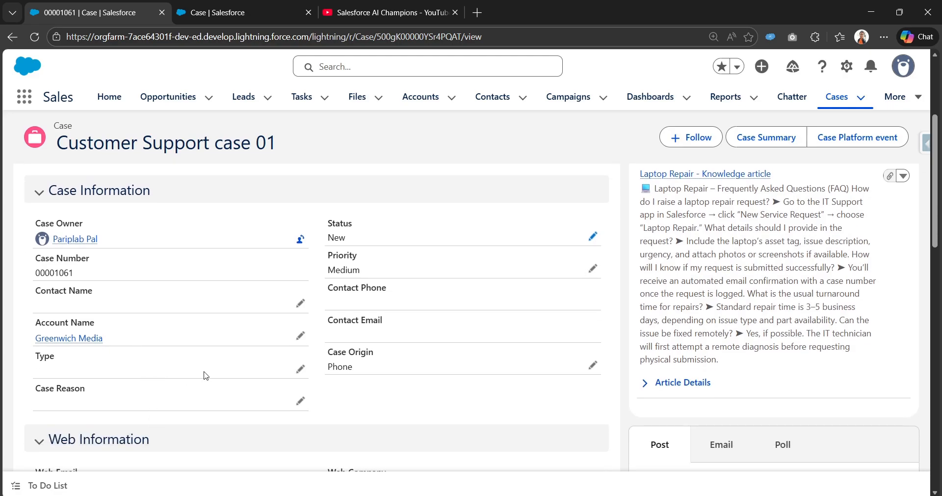
scroll(260, 366, up, 1)
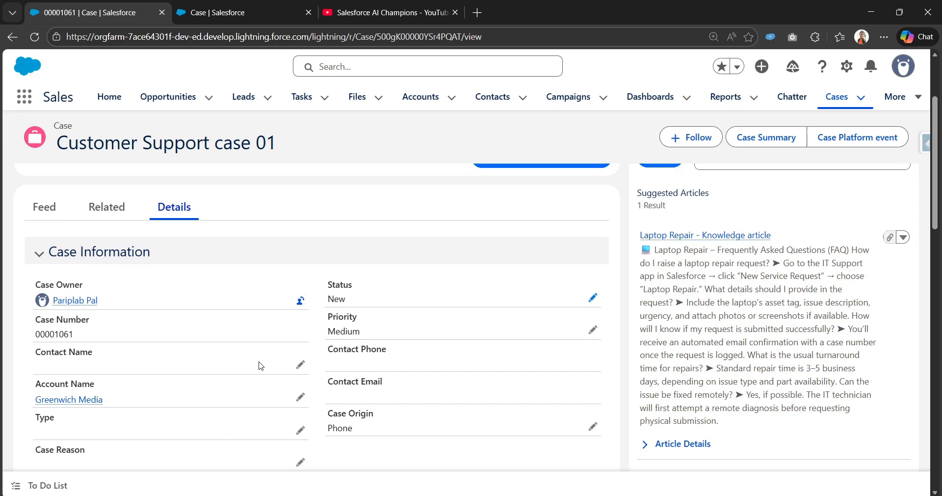
scroll(260, 366, up, 1)
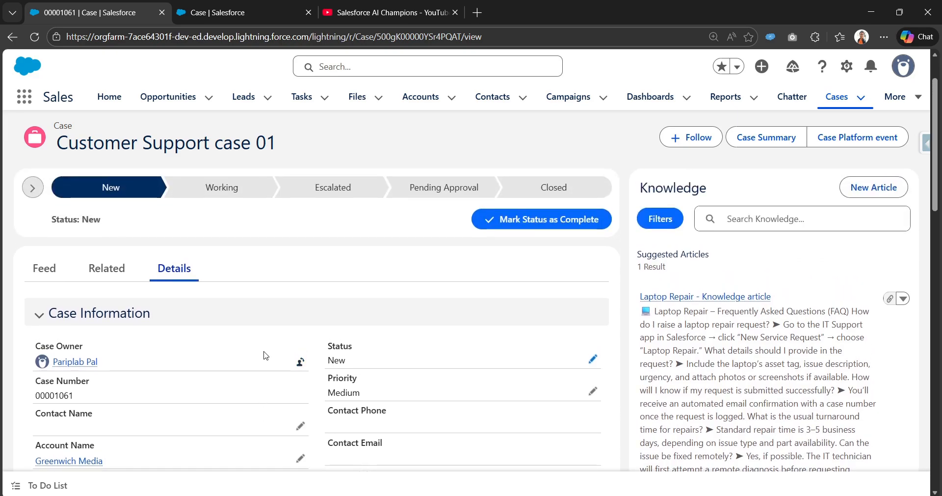
scroll(264, 354, up, 1)
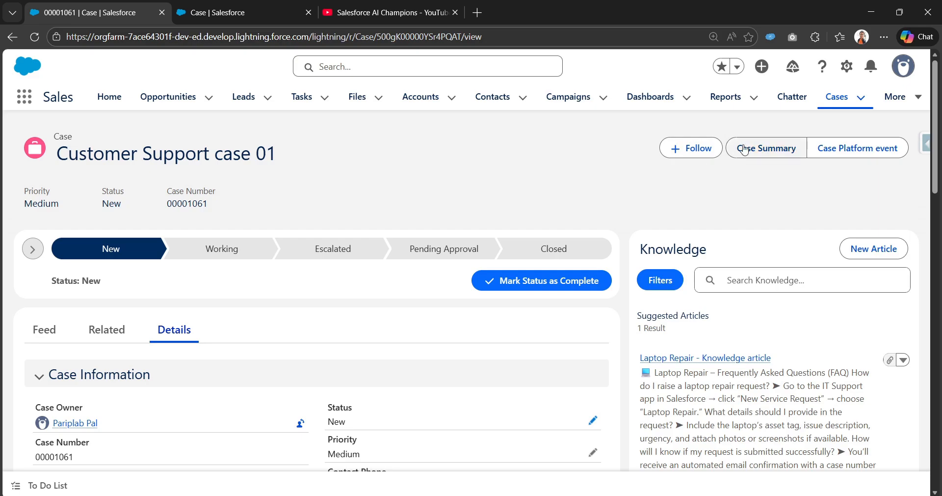
Open the Case object's Buttons, Links, and Actions list in the Object Manager
click(846, 66)
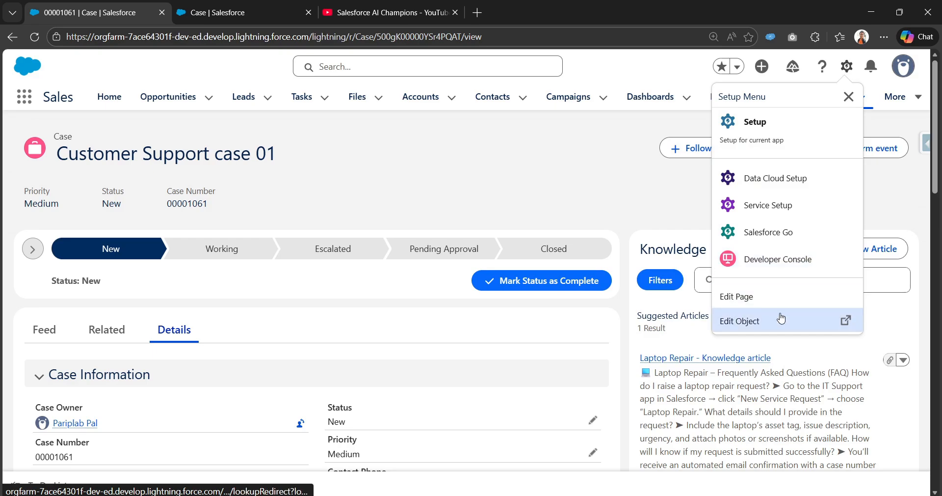
click(746, 324)
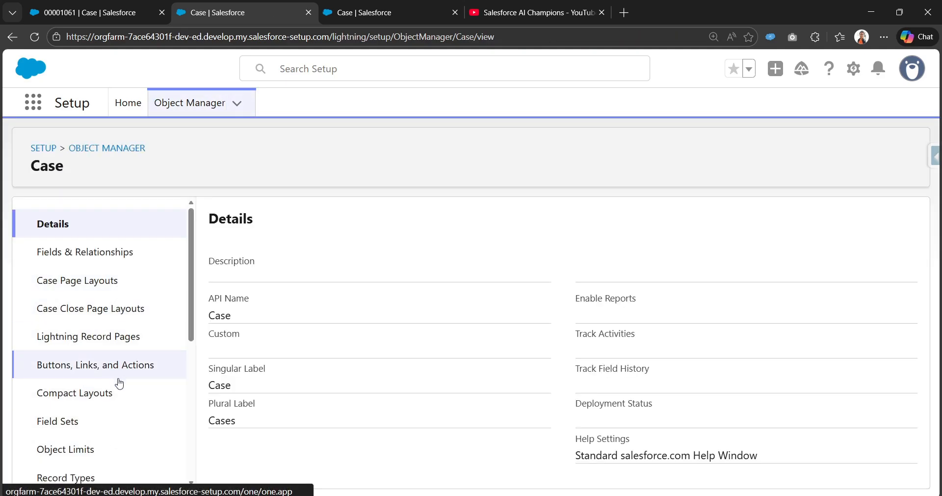
click(72, 374)
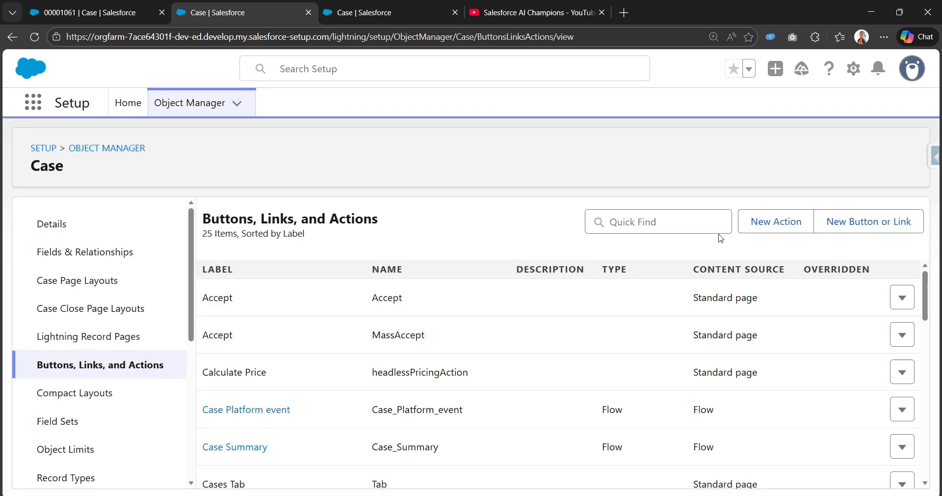
Create and save a new Case action of type Update a Record with the label "Close a Case"
click(775, 221)
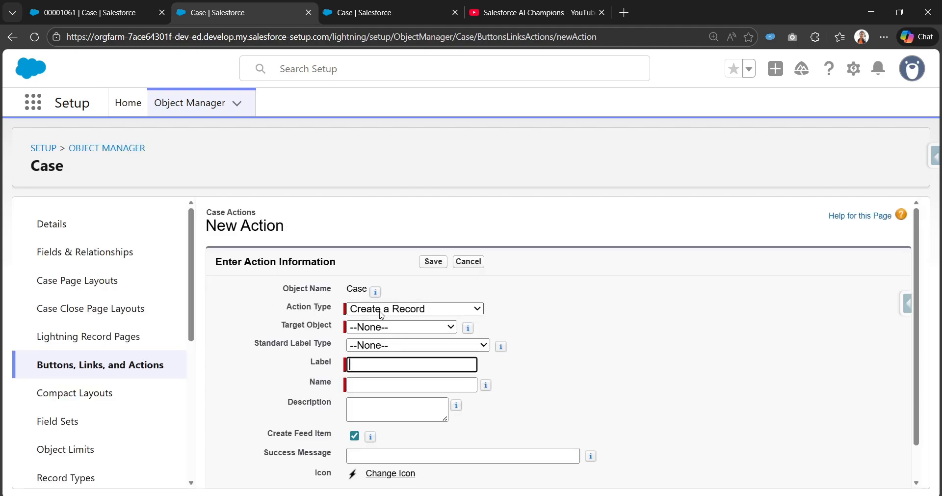
click(400, 313)
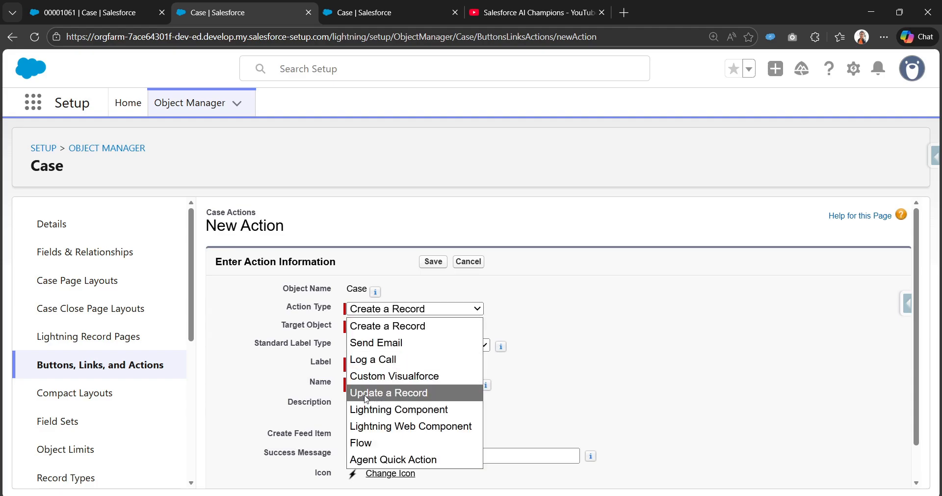
click(424, 396)
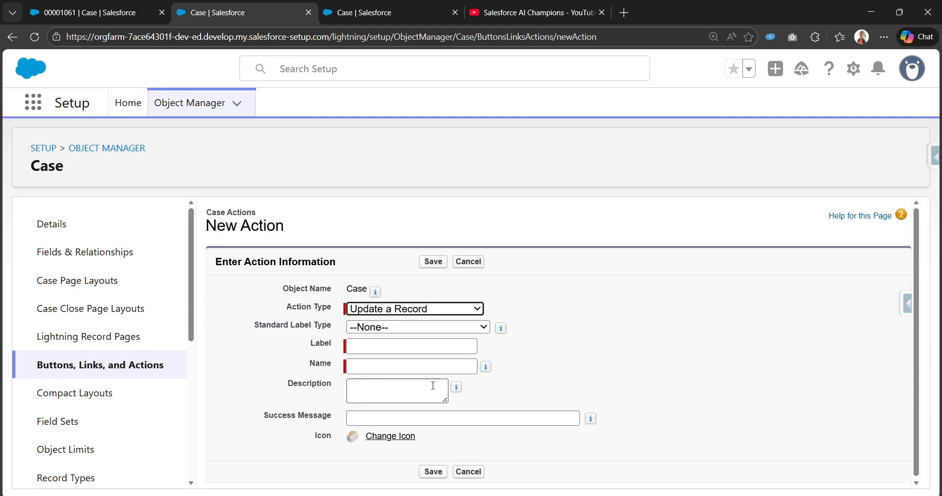
click(431, 325)
scroll(412, 157, down, 1)
drag(485, 123, 490, 287)
click(540, 293)
click(412, 341)
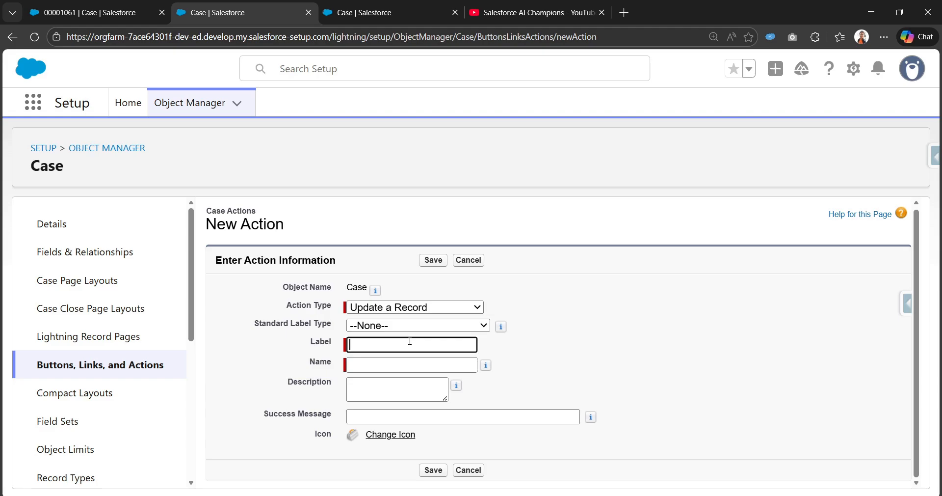
text(Close a Case)
key(Tab)
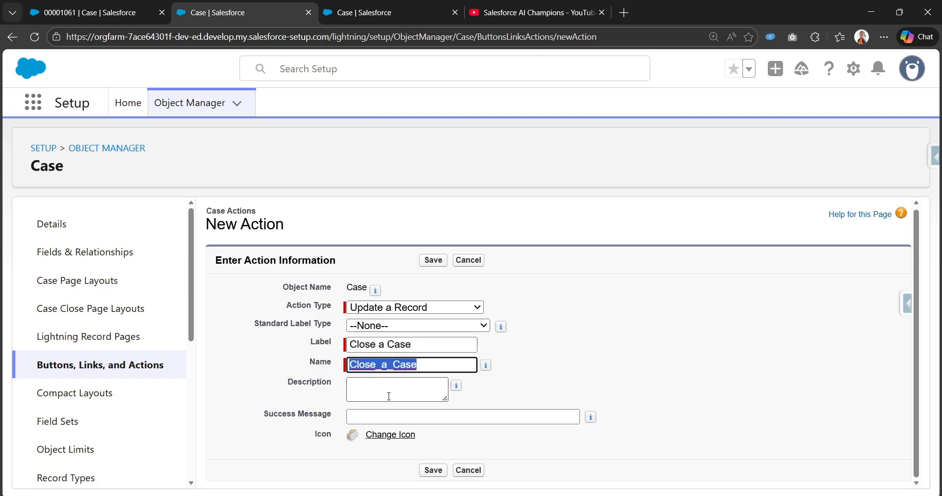
drag(255, 414, 339, 418)
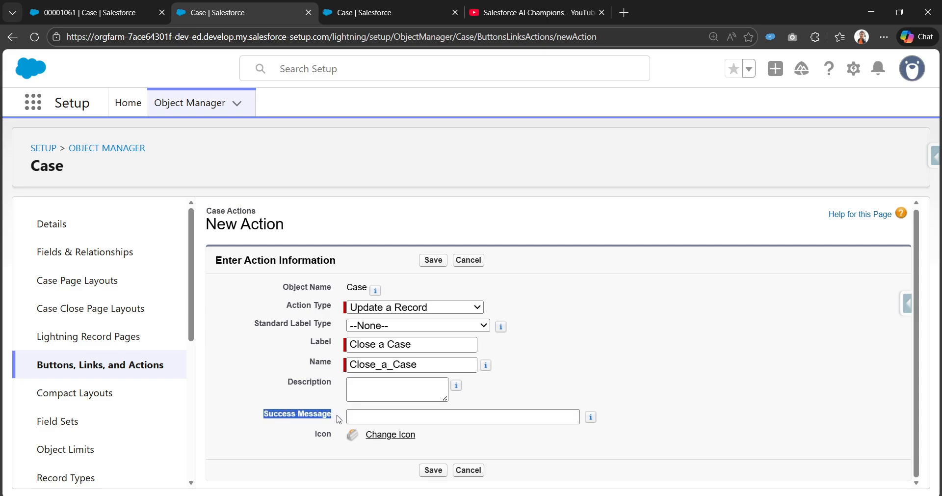
click(430, 265)
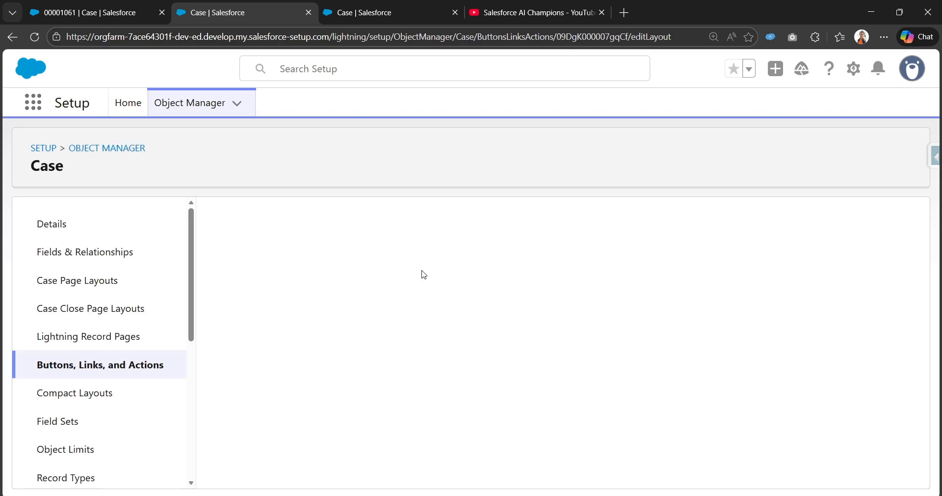
Remove the Contact Name, Status and Description fields from the Close a Case action layout
scroll(490, 354, down, 1)
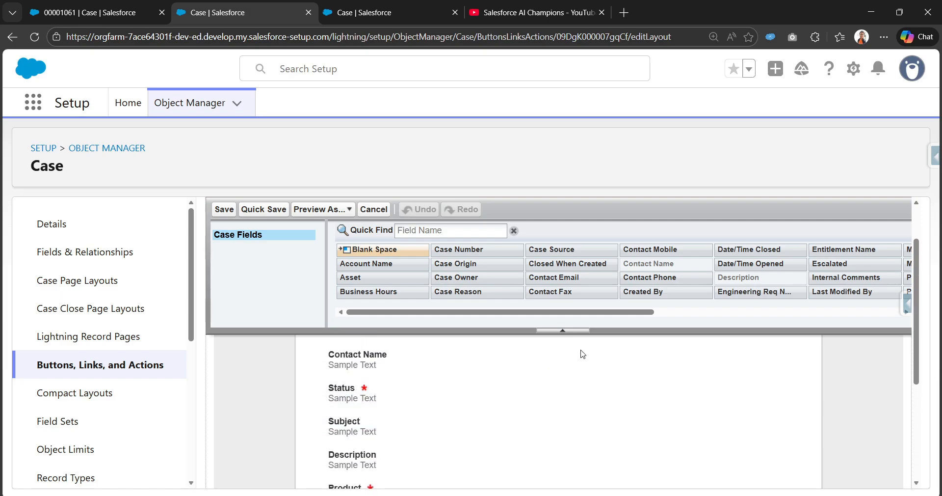
scroll(465, 412, up, 1)
scroll(465, 426, down, 1)
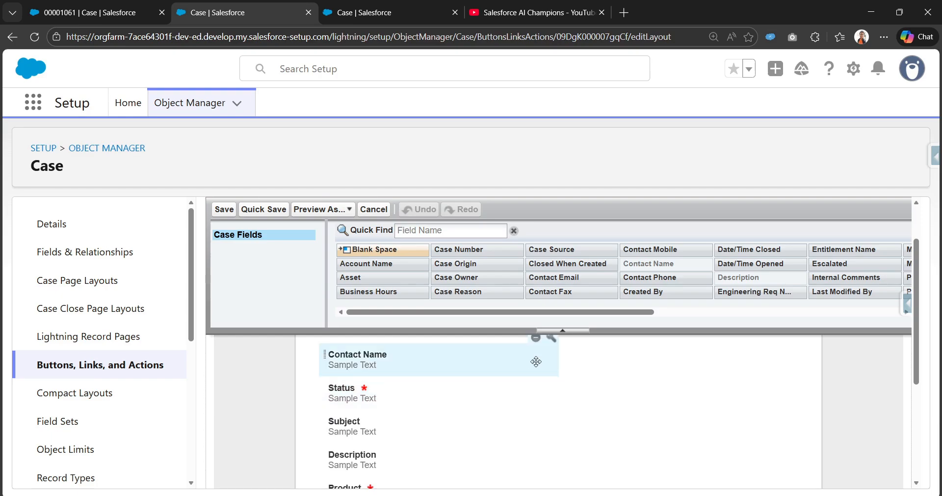
click(536, 370)
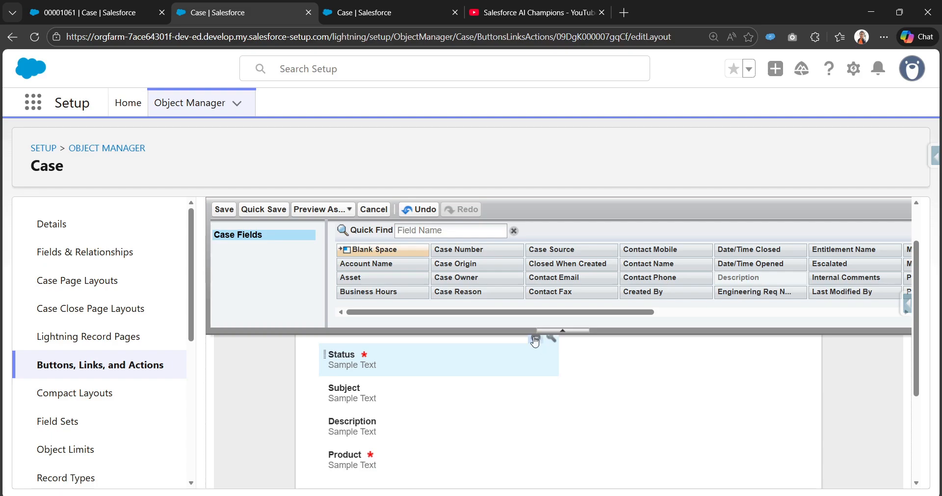
click(536, 338)
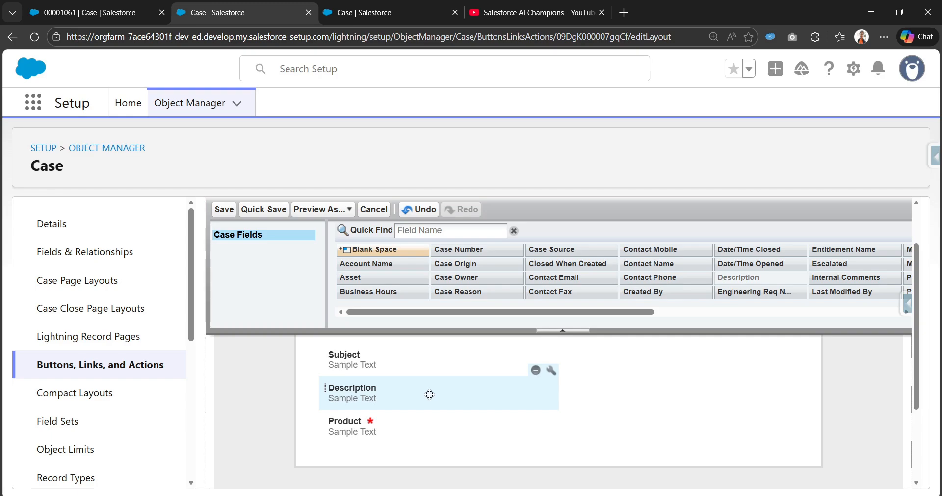
drag(487, 385, 625, 367)
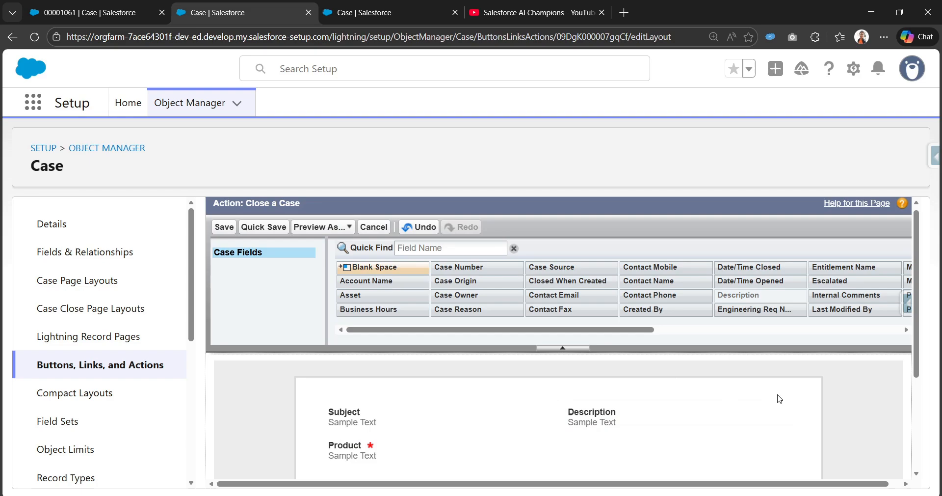
click(774, 394)
Move Product beside Subject, add Case Number and Case Origin above them, and save the action layout without the Status field
drag(551, 438, 613, 417)
drag(438, 252, 347, 407)
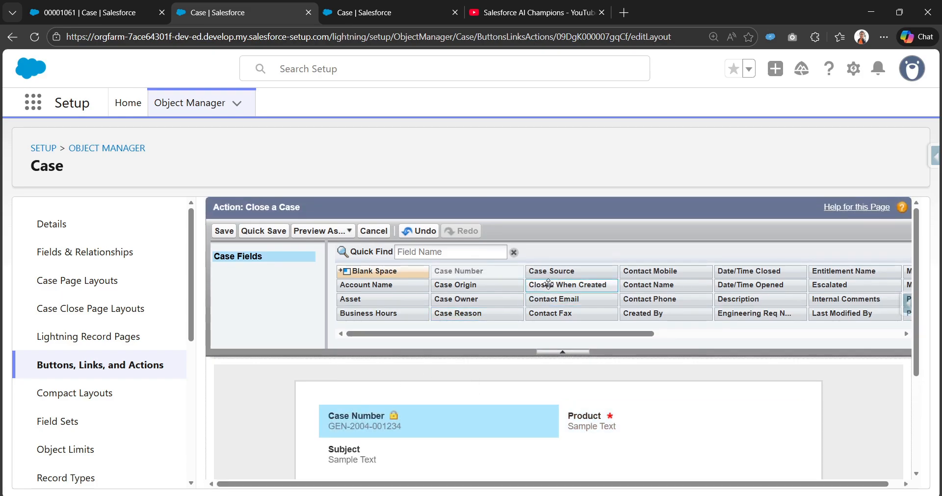
drag(490, 287, 615, 422)
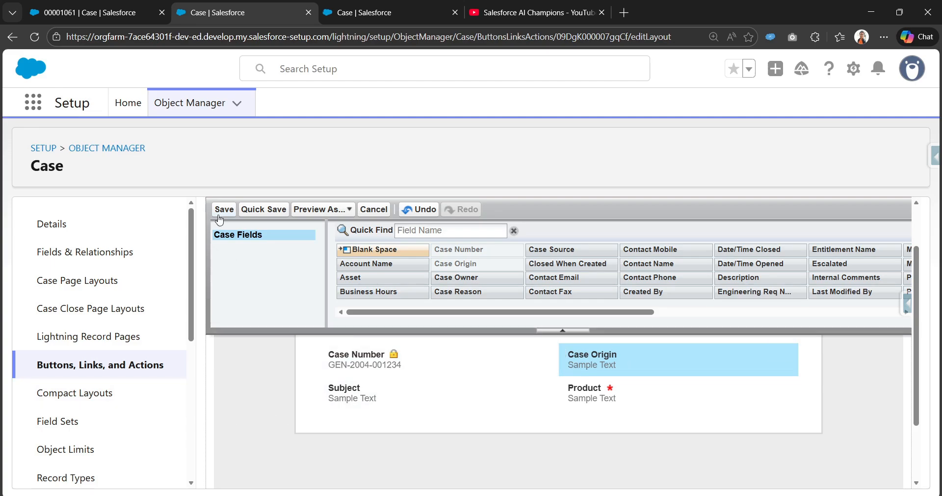
click(219, 210)
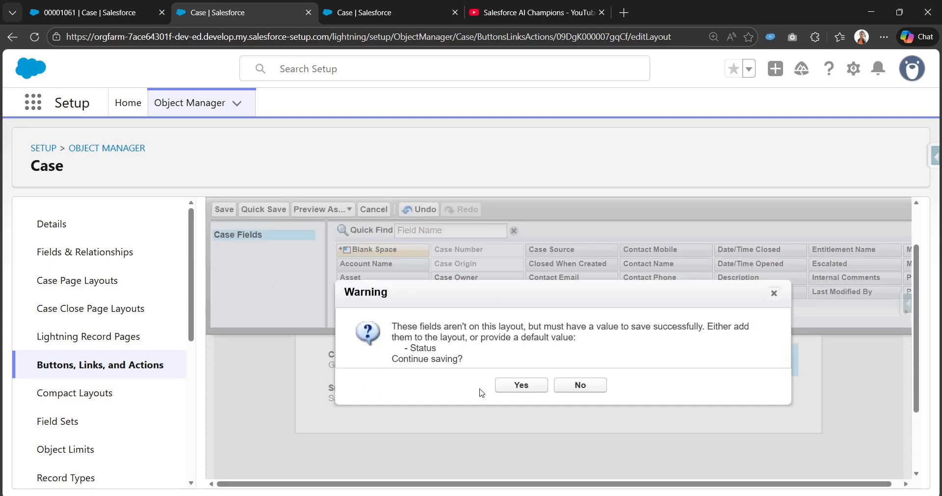
click(521, 387)
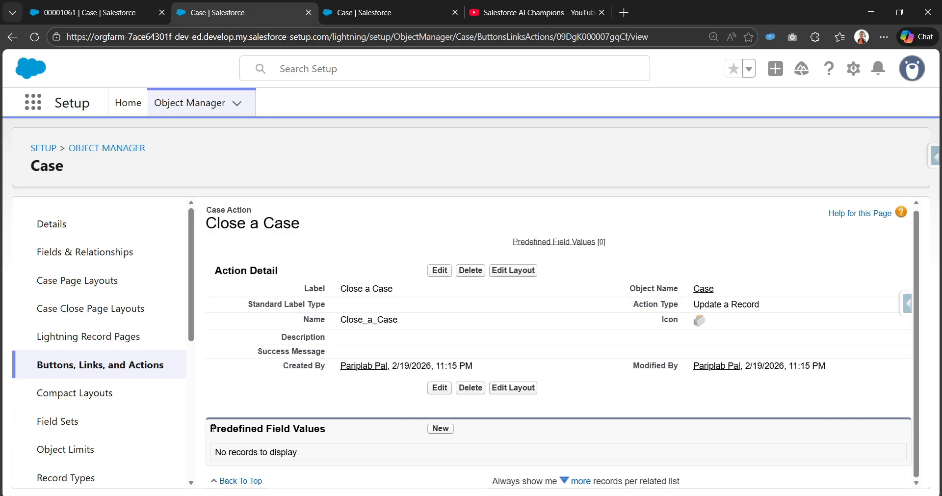
Add and save a predefined field value for the Close a Case action that sets Status to Closed
drag(212, 428, 331, 438)
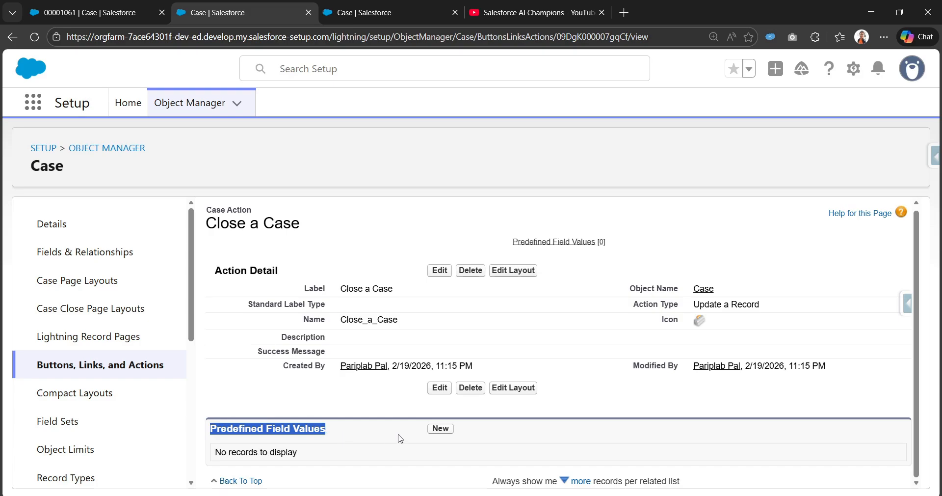
click(442, 429)
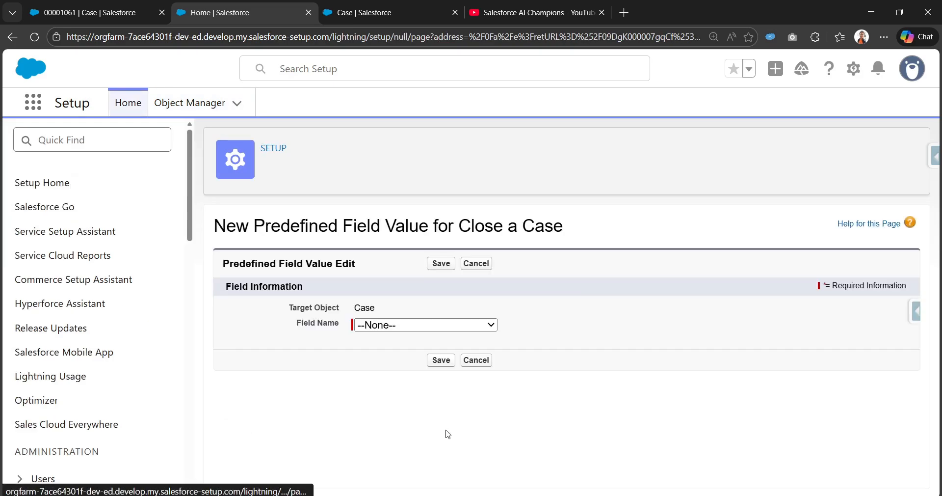
click(400, 326)
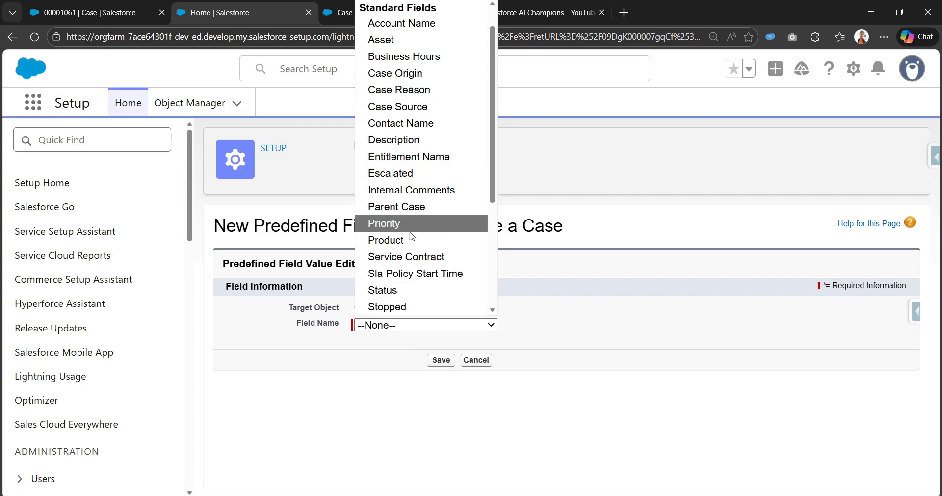
click(402, 294)
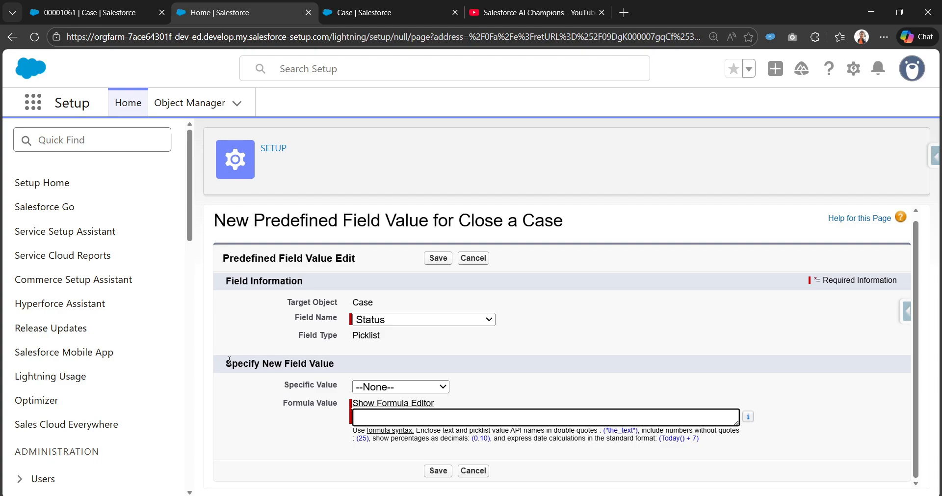
drag(228, 360, 353, 366)
click(381, 391)
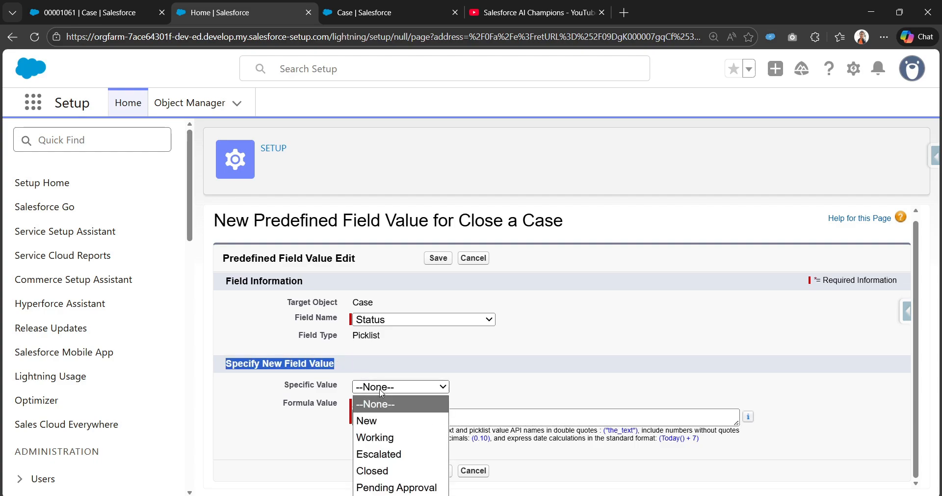
click(391, 469)
click(438, 258)
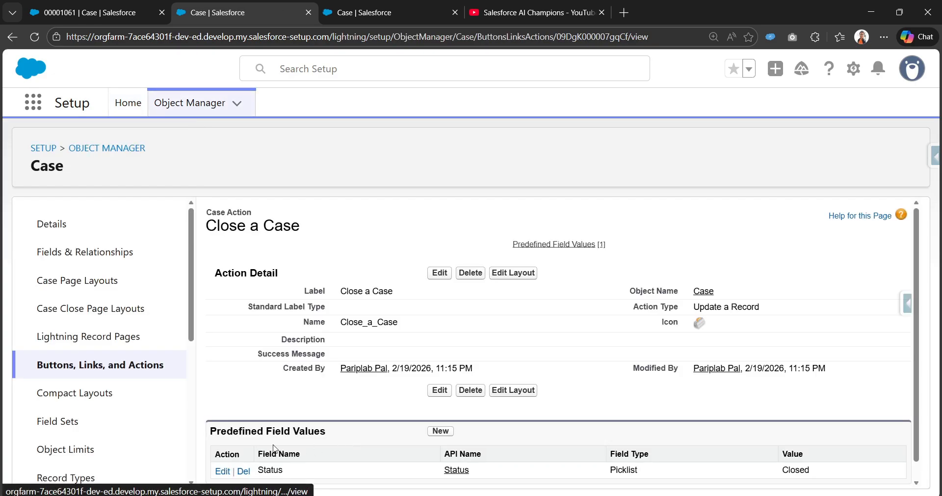
Add and save a predefined field value for the Close a Case action that sets Case Reason to Equipment Design
click(440, 431)
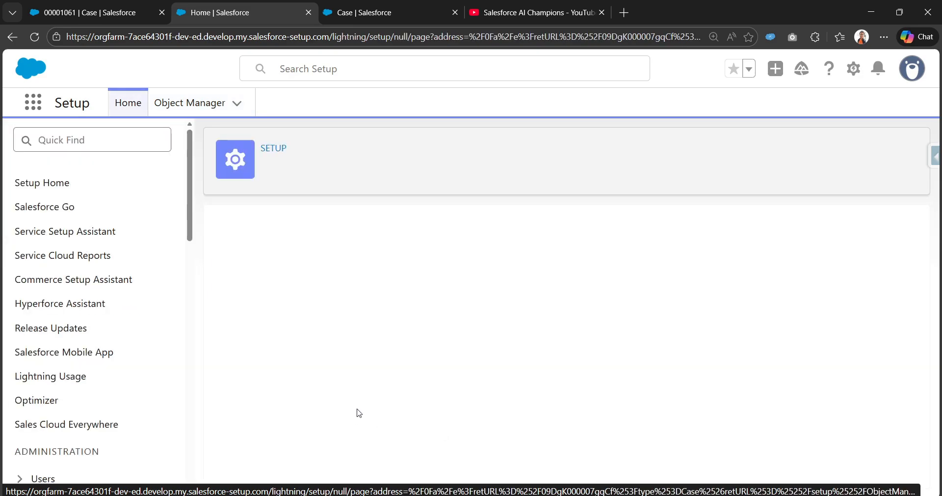
click(104, 4)
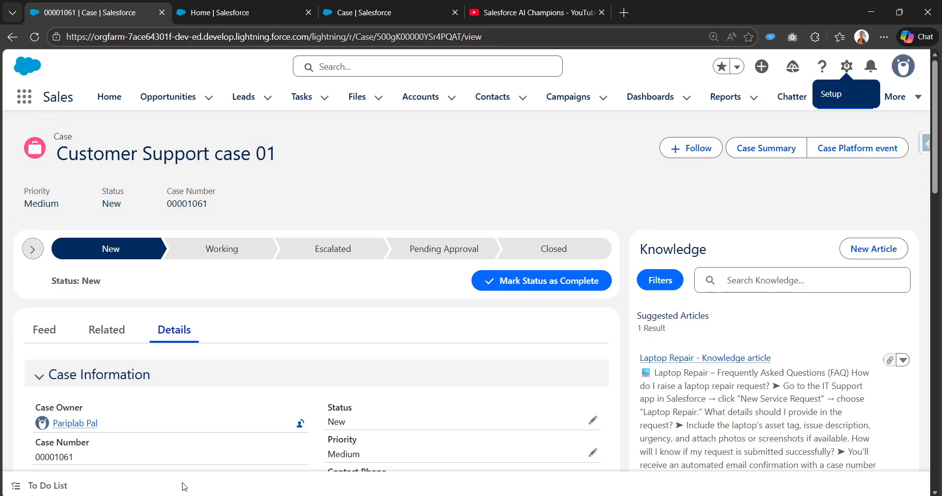
scroll(147, 432, down, 5)
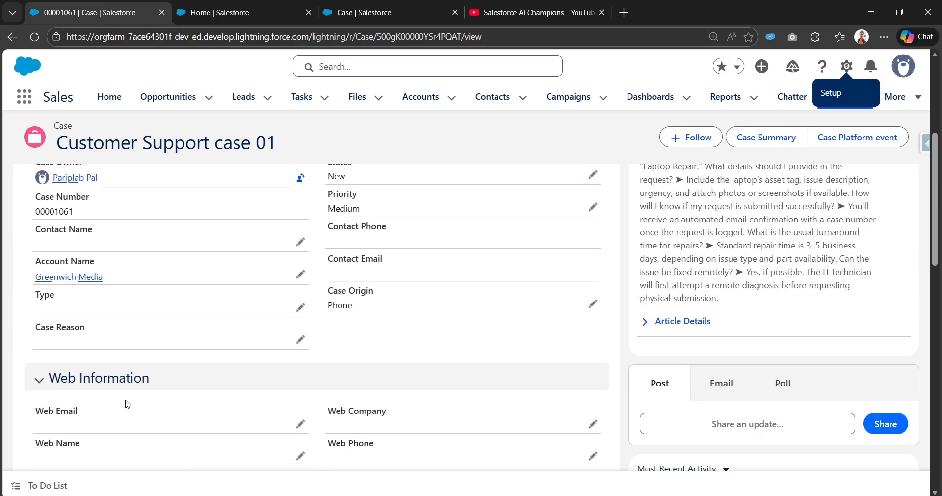
click(206, 6)
click(43, 36)
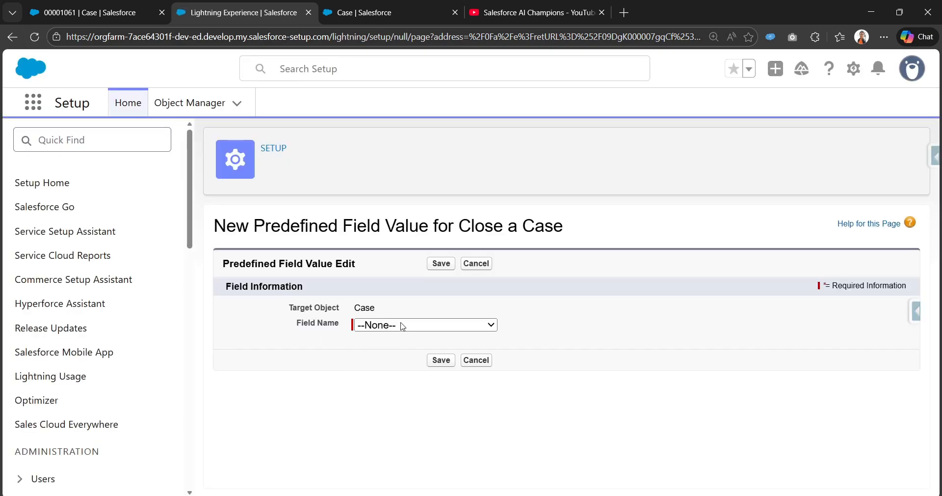
click(403, 326)
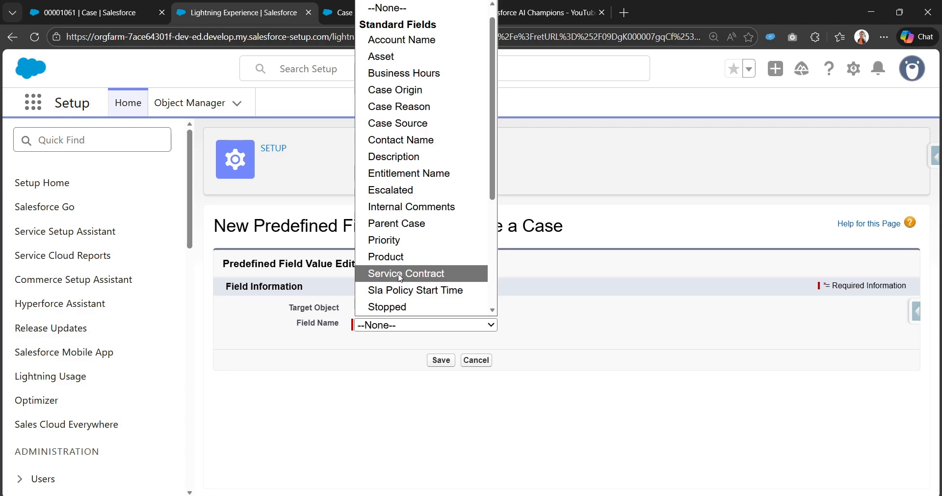
click(402, 108)
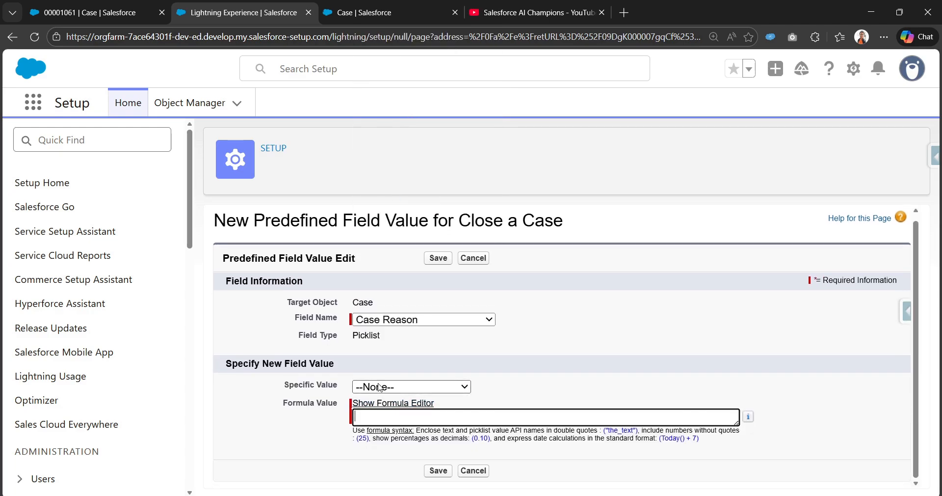
click(380, 387)
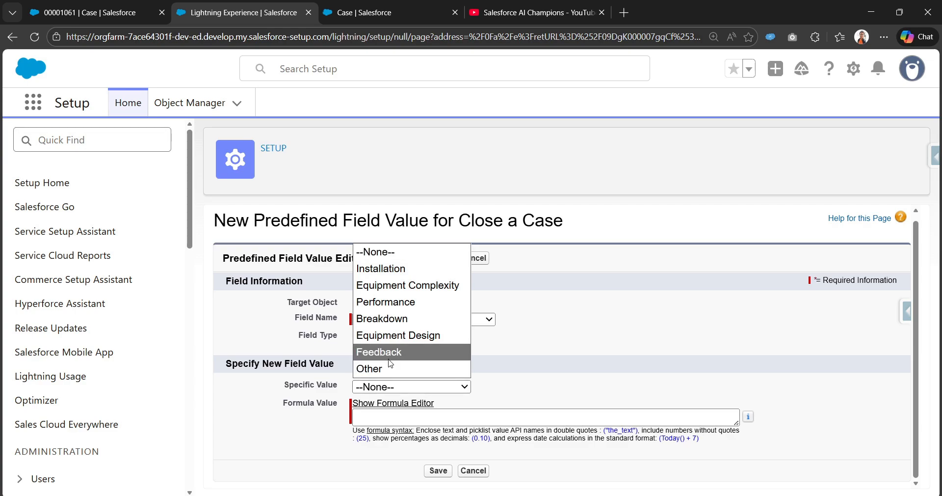
click(395, 337)
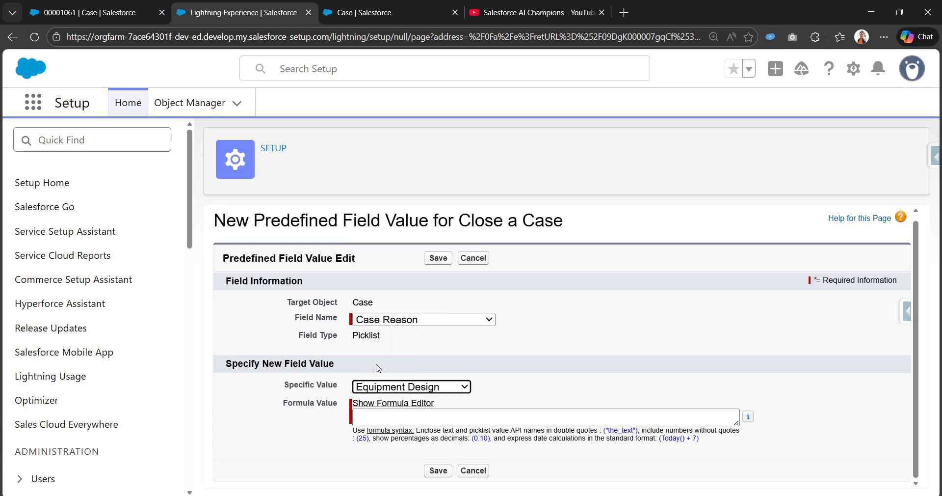
click(440, 262)
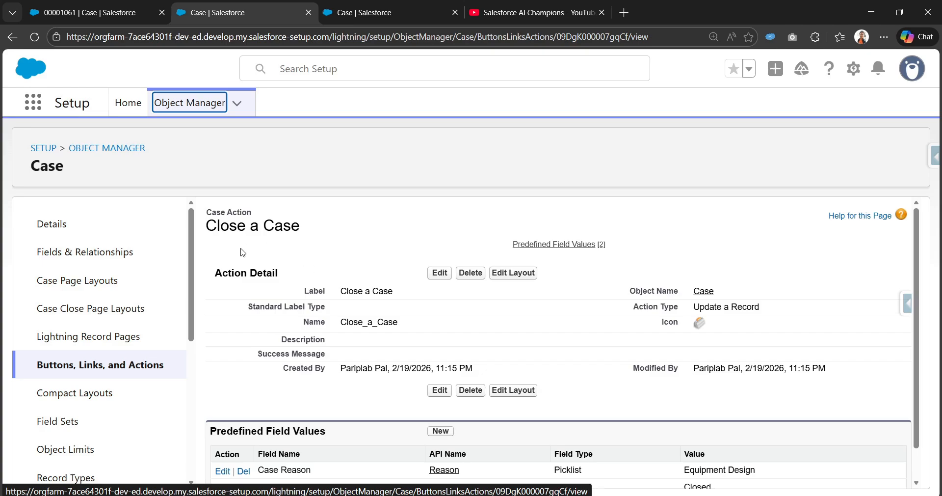
scroll(311, 394, down, 1)
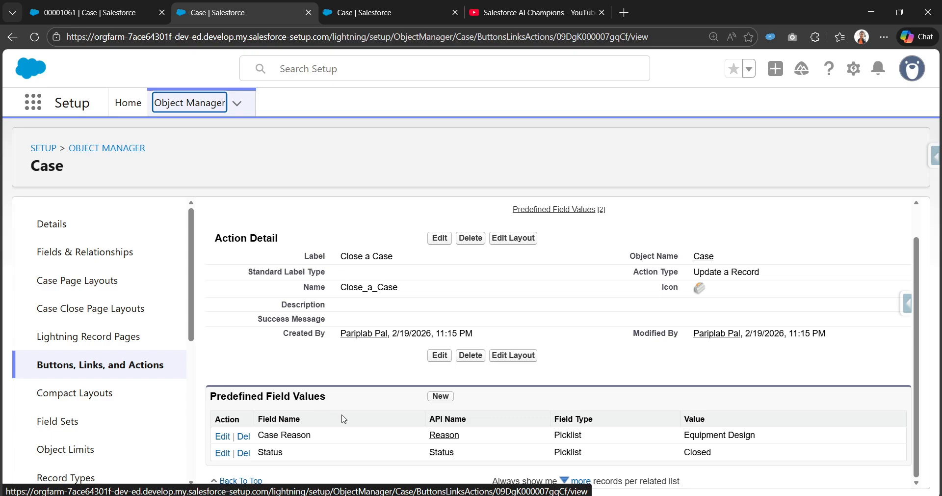
scroll(345, 417, up, 1)
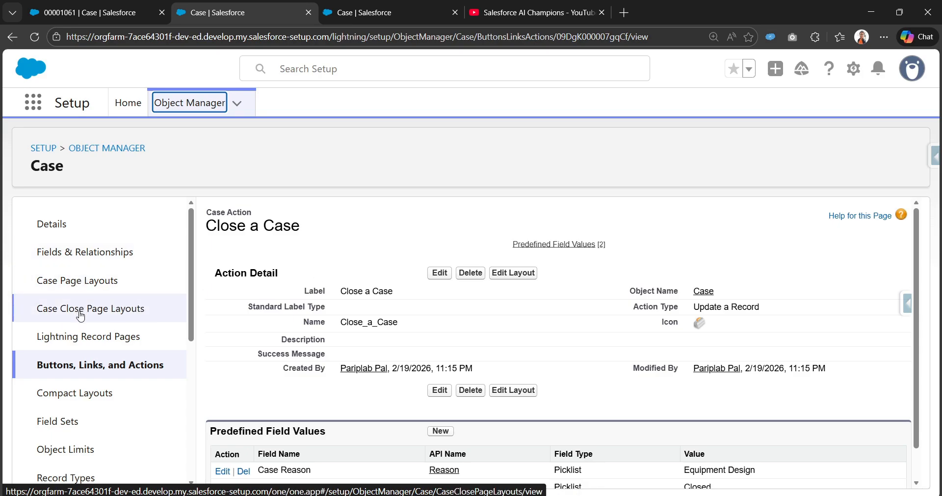
Open the Case Record Page for editing from the Case object's Lightning record pages
click(89, 344)
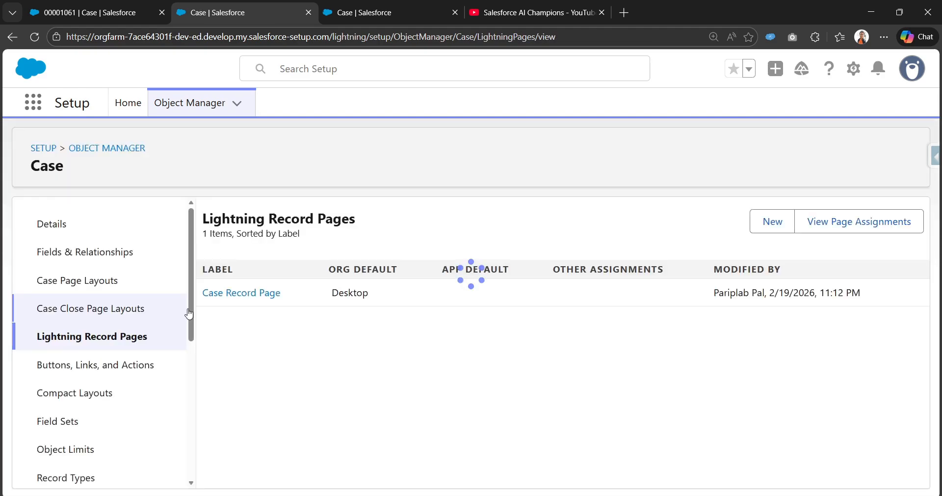
click(248, 295)
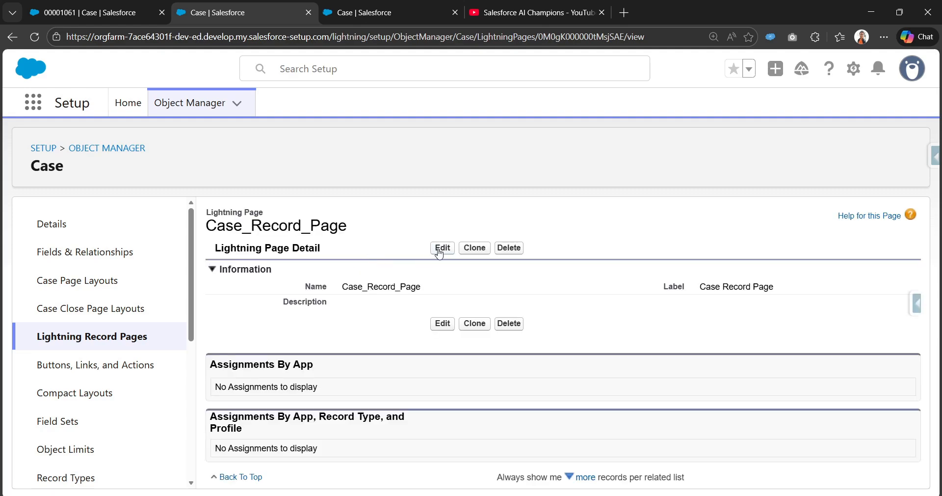
click(440, 251)
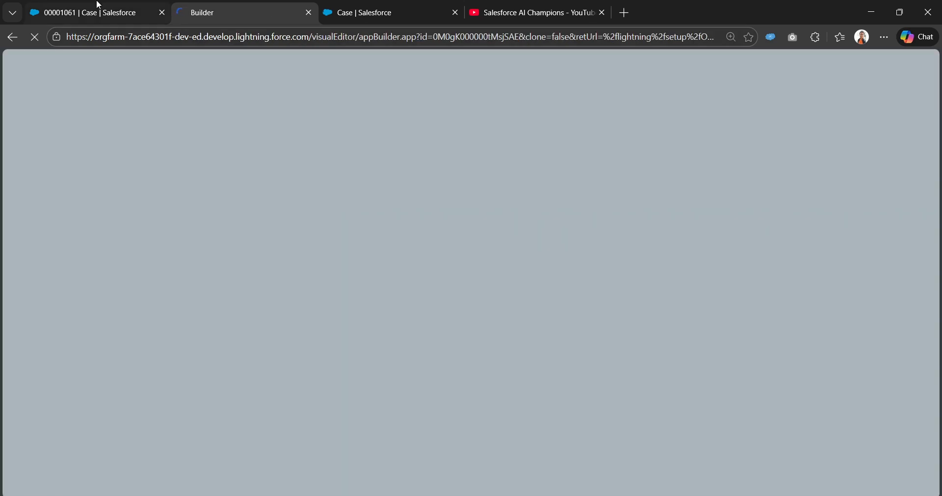
click(98, 5)
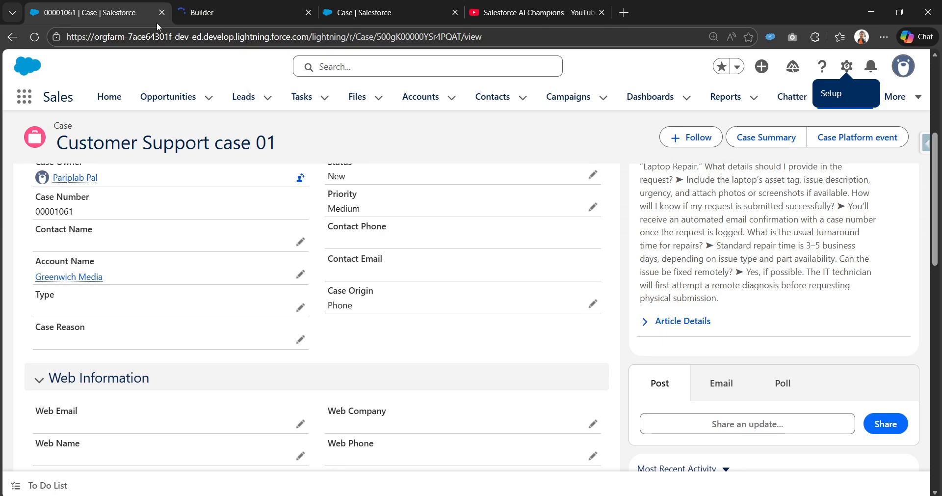
click(847, 68)
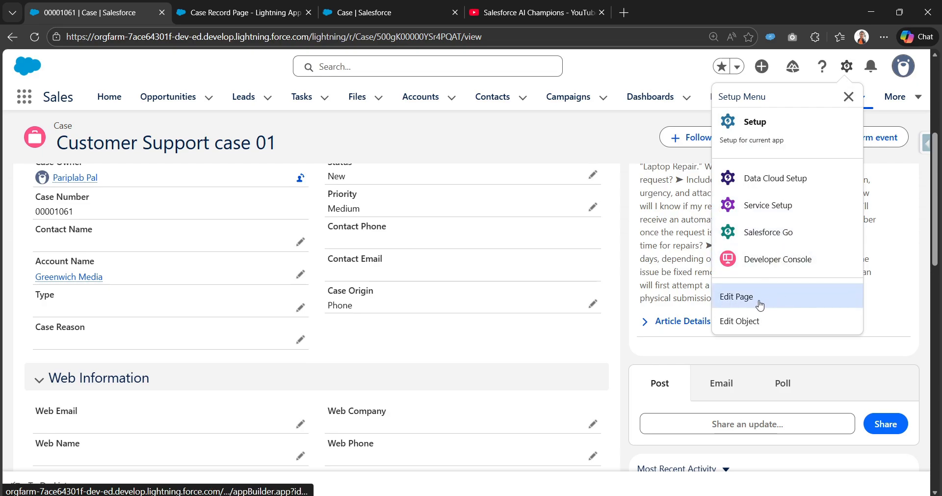
click(230, 4)
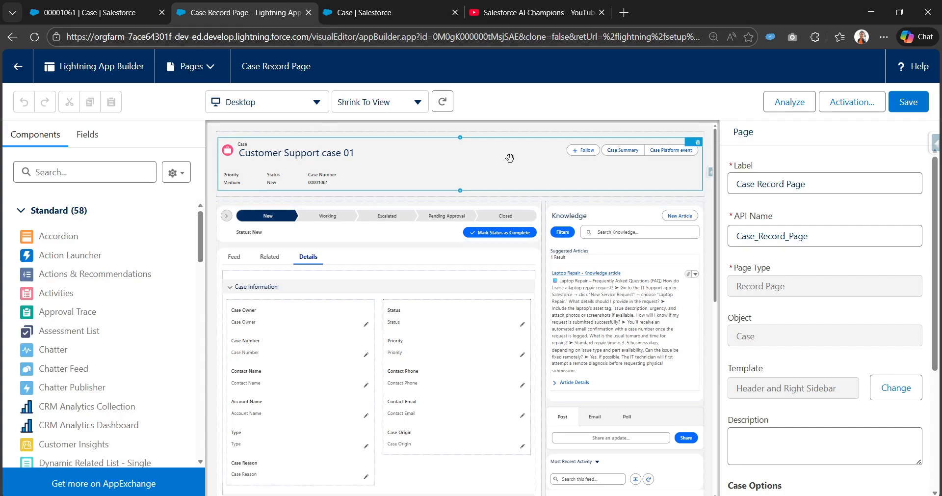
Add the Close a Case action to the page's Highlights Panel and save the record page
click(521, 167)
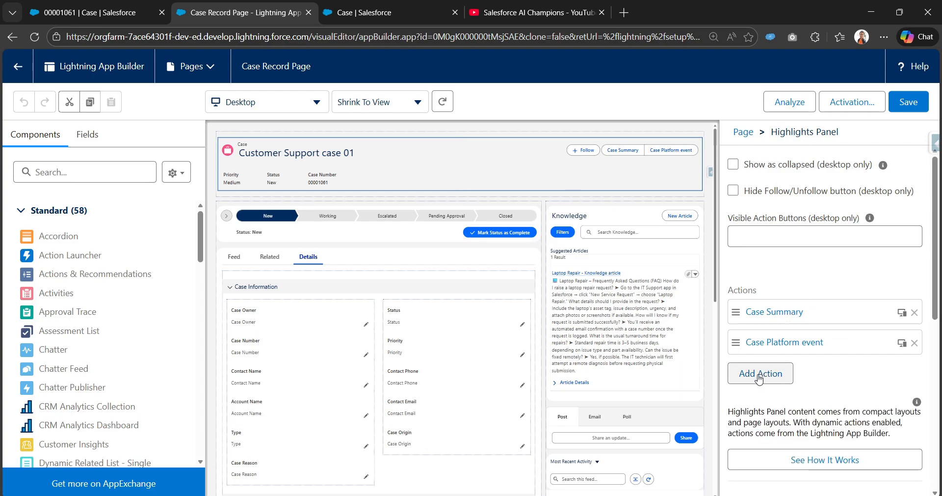
click(759, 374)
click(602, 334)
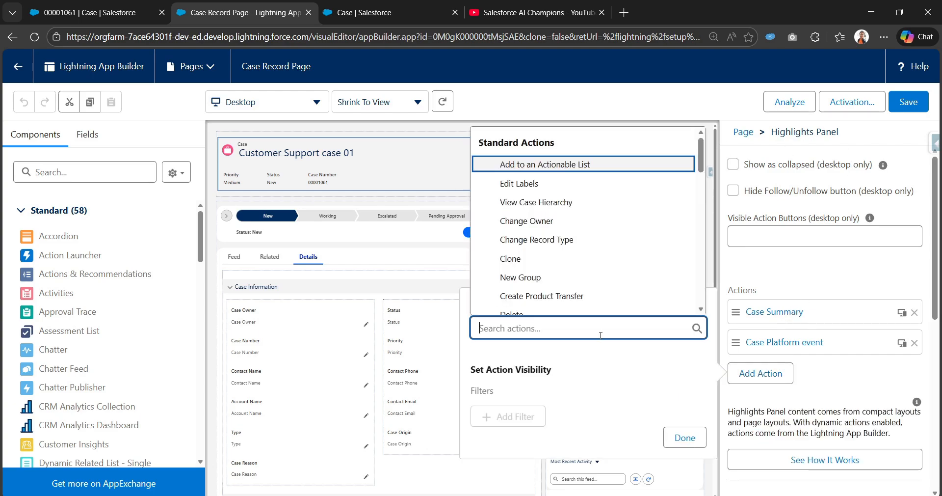
text(clo)
click(583, 282)
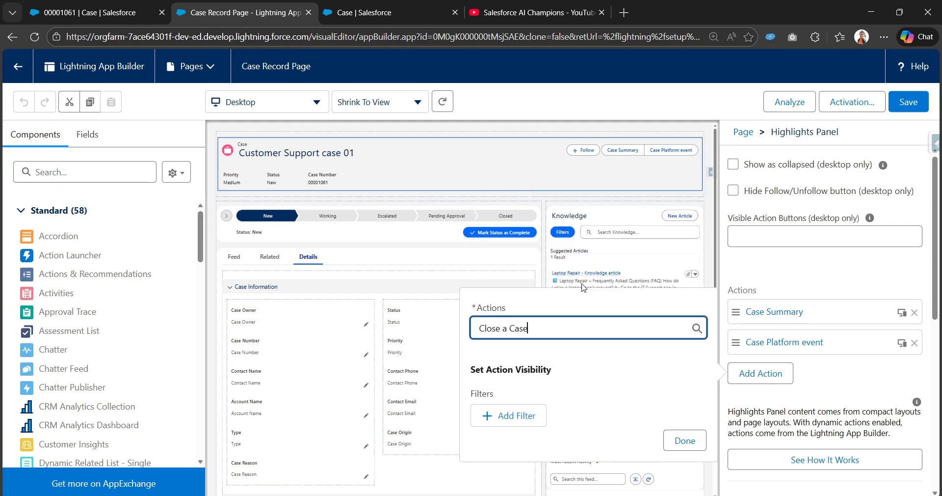
click(686, 438)
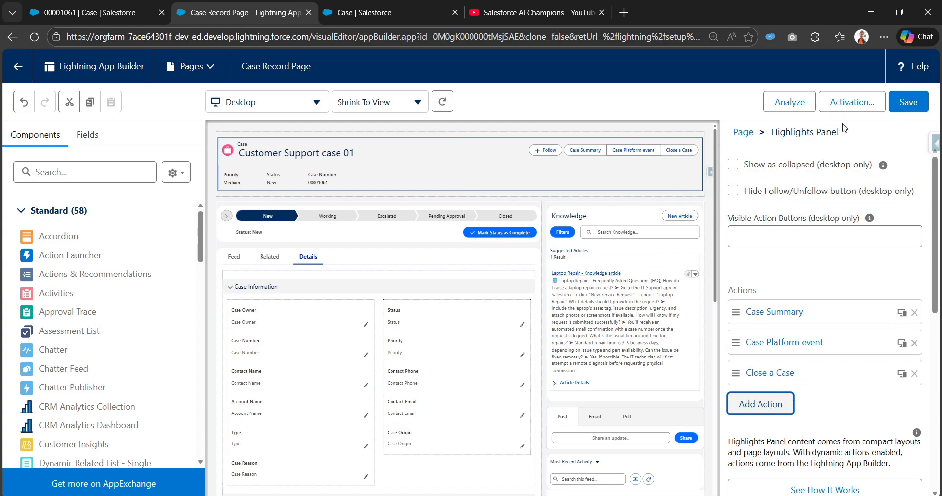
click(899, 103)
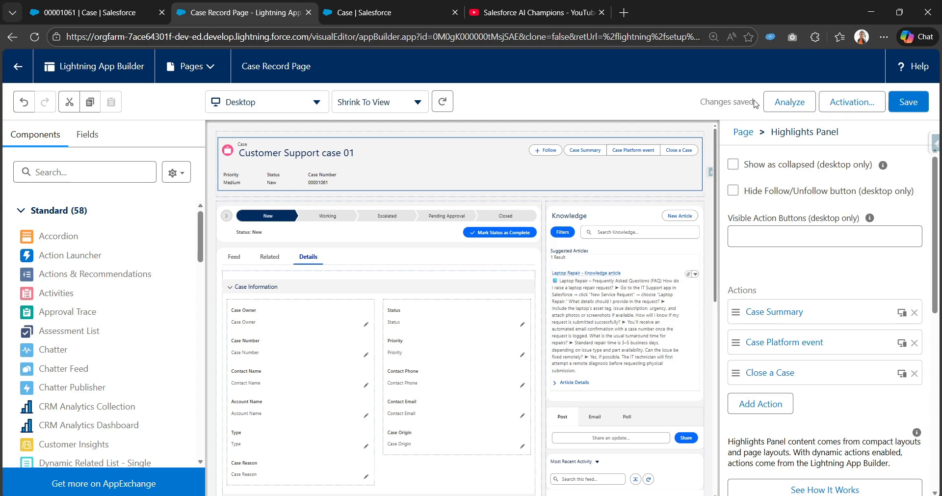
Leave the page editor, reload the Customer Support case 01 record, and examine its action buttons, Status and Case Reason fields
click(8, 65)
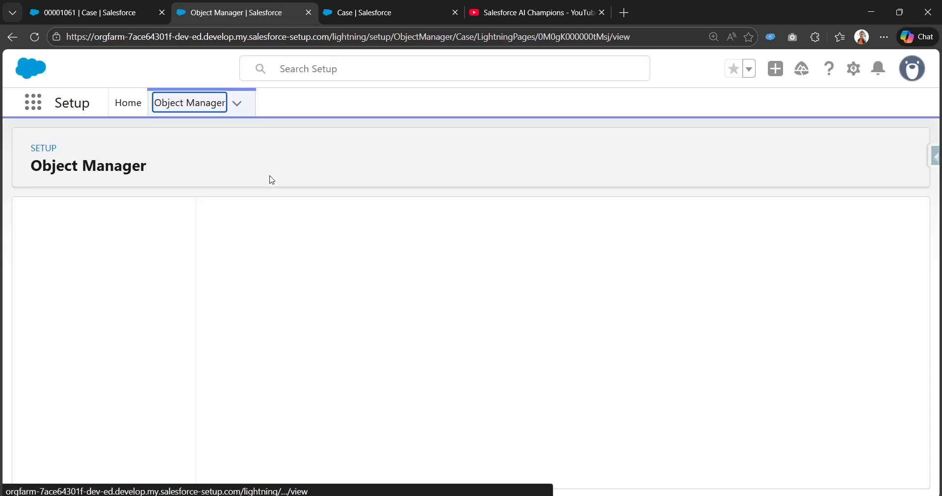
click(83, 12)
click(34, 37)
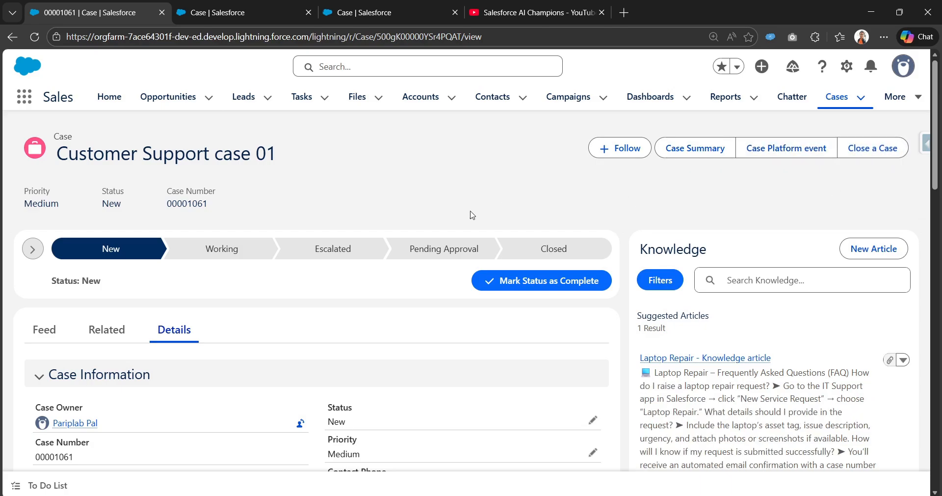
scroll(420, 306, down, 5)
scroll(461, 299, up, 5)
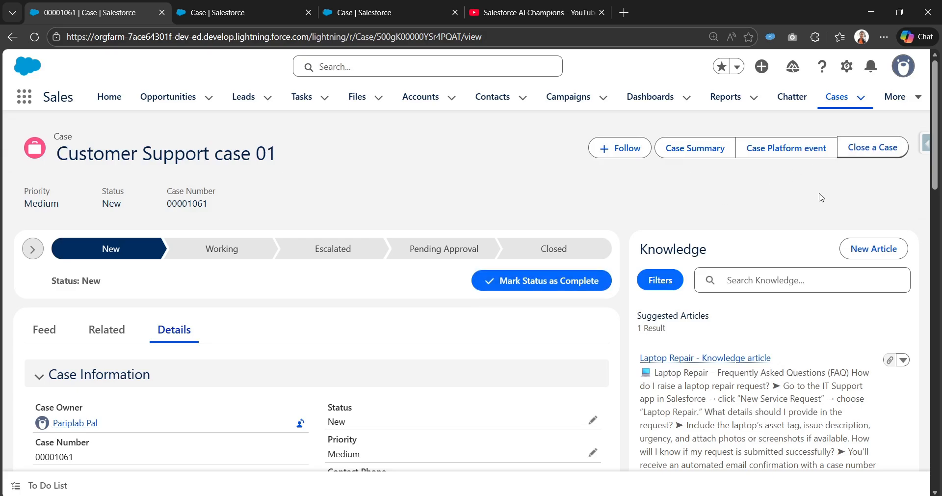
scroll(344, 329, down, 3)
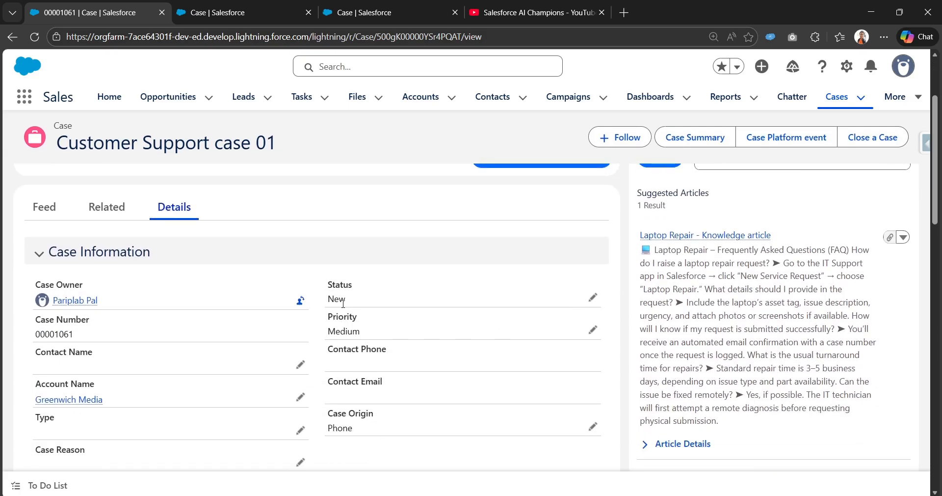
scroll(93, 416, down, 1)
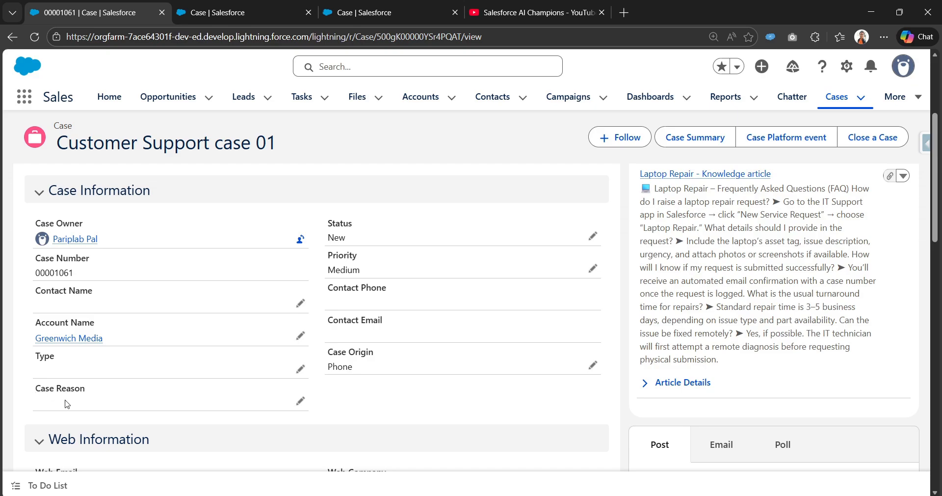
scroll(674, 371, up, 3)
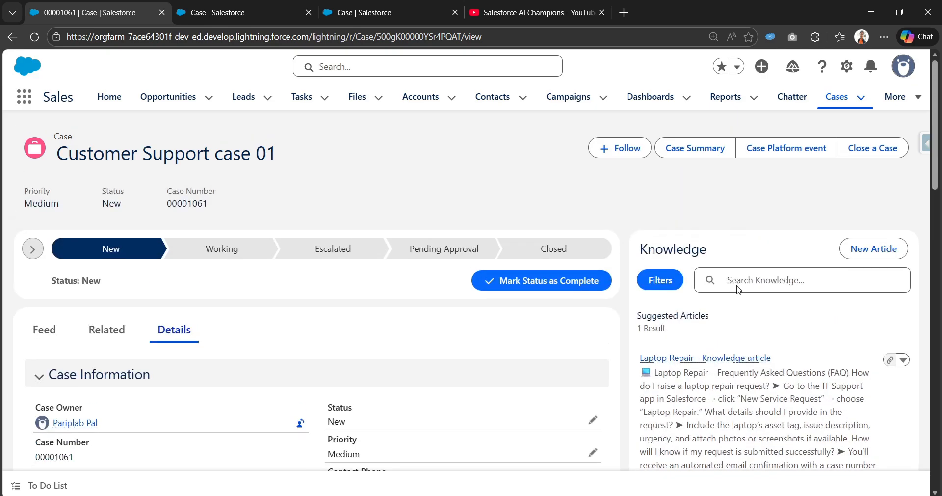
Run and save the Close a Case action on Customer Support case 01, and check the case's Status and Case Reason fields
click(882, 147)
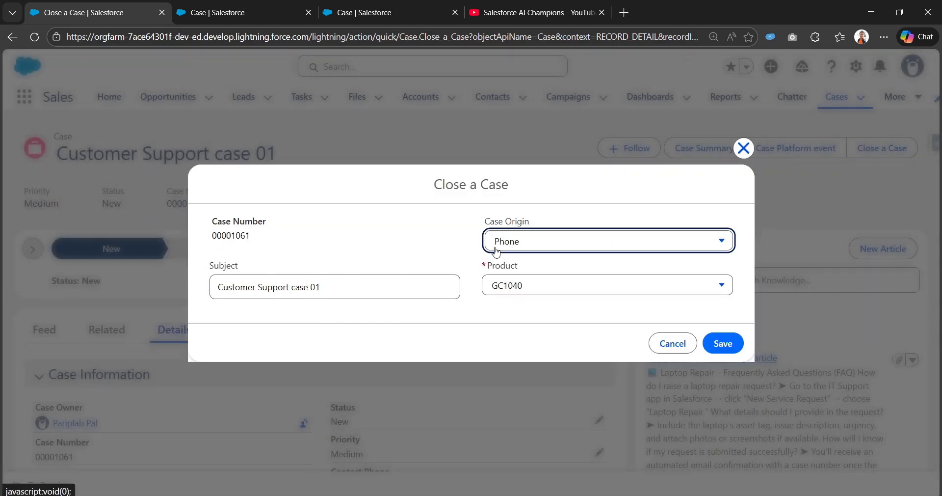
click(508, 287)
click(462, 321)
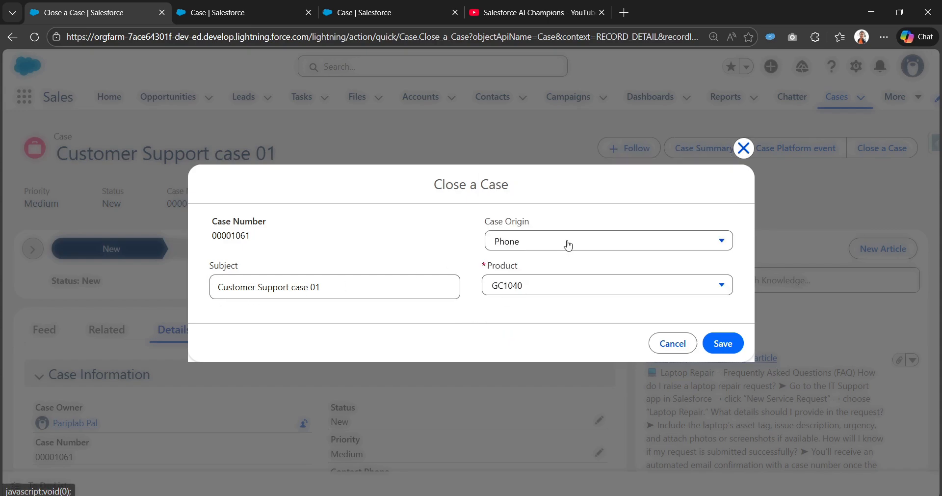
click(724, 343)
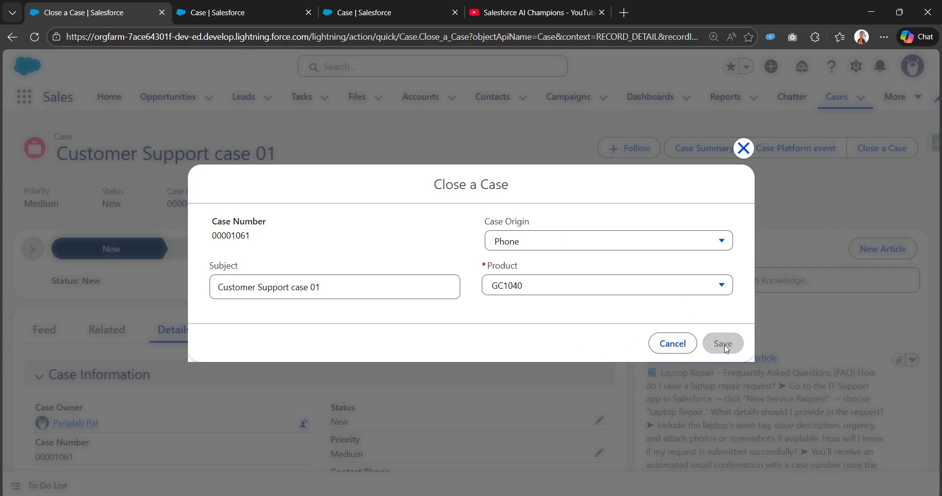
scroll(617, 380, down, 2)
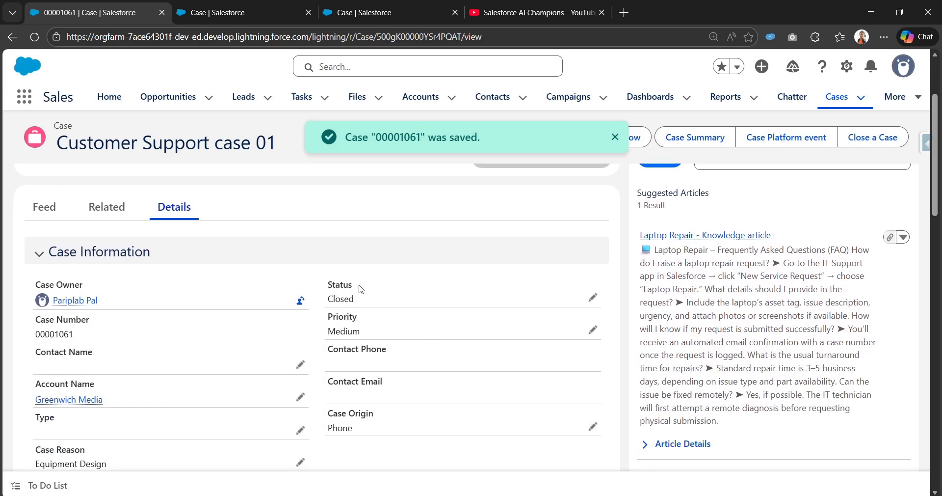
scroll(274, 354, down, 2)
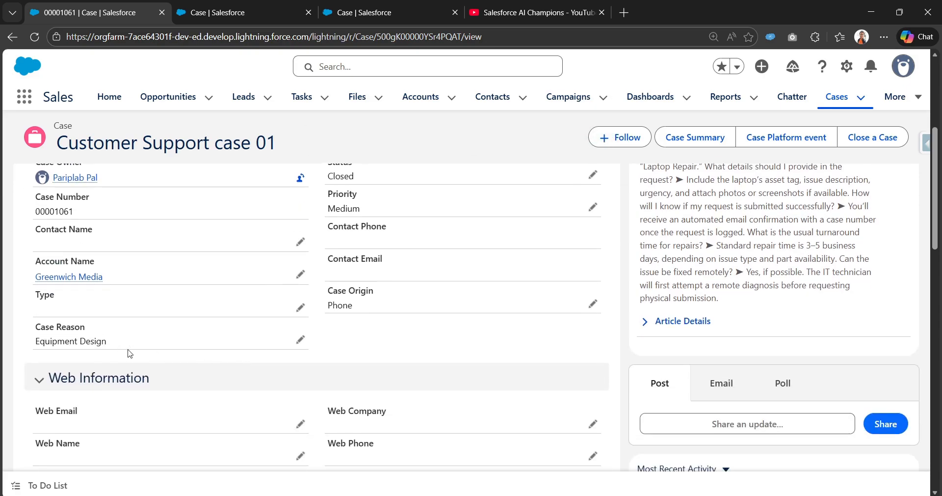
scroll(133, 365, up, 4)
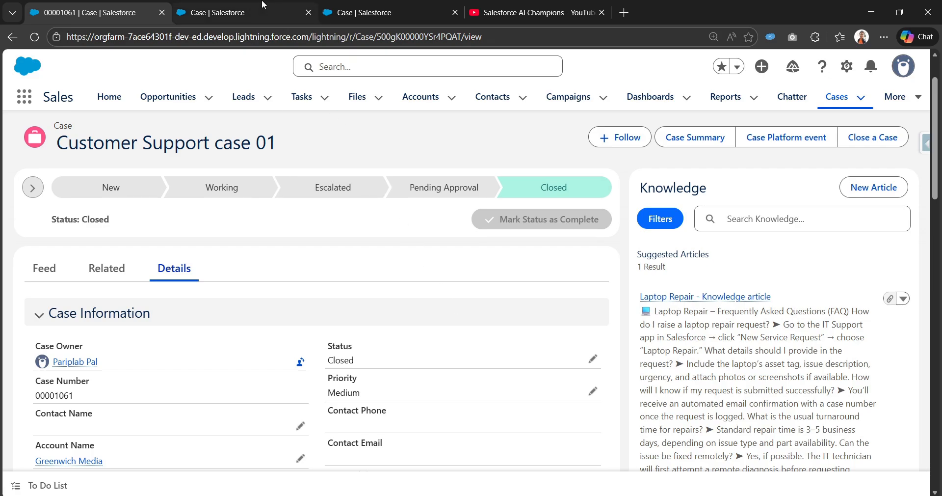
mouse_move(263, 5)
scroll(356, 363, down, 1)
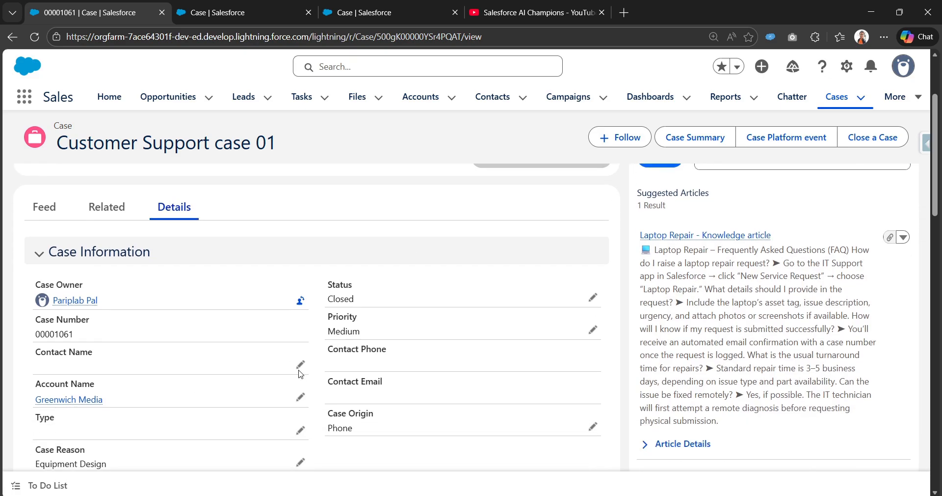